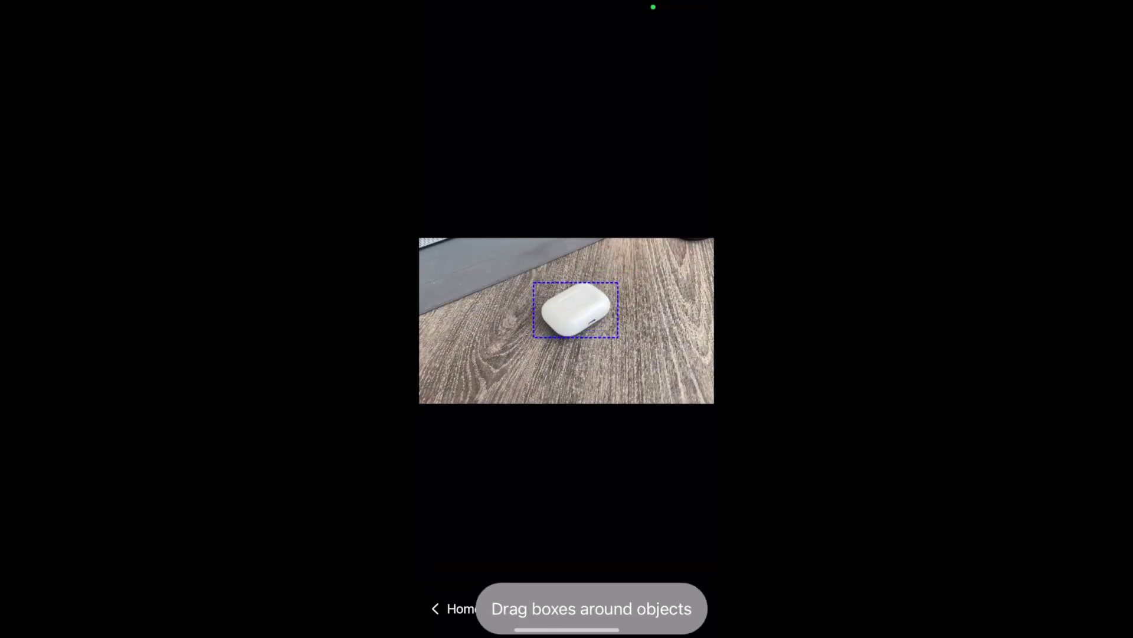
Step: Box the AirPods case, label it Airpods, track it through the clip and save 43 annotated images
{"action": "left_click_drag", "start_coordinate": [613, 330], "coordinate": [619, 338]}
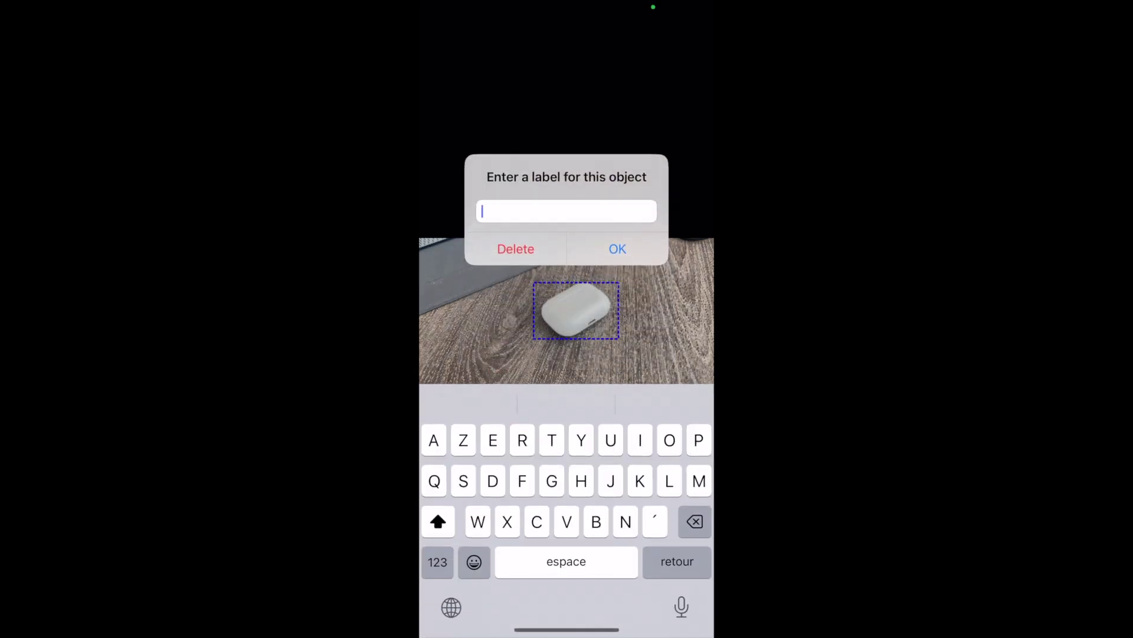
{"action": "type", "text": "Airpods"}
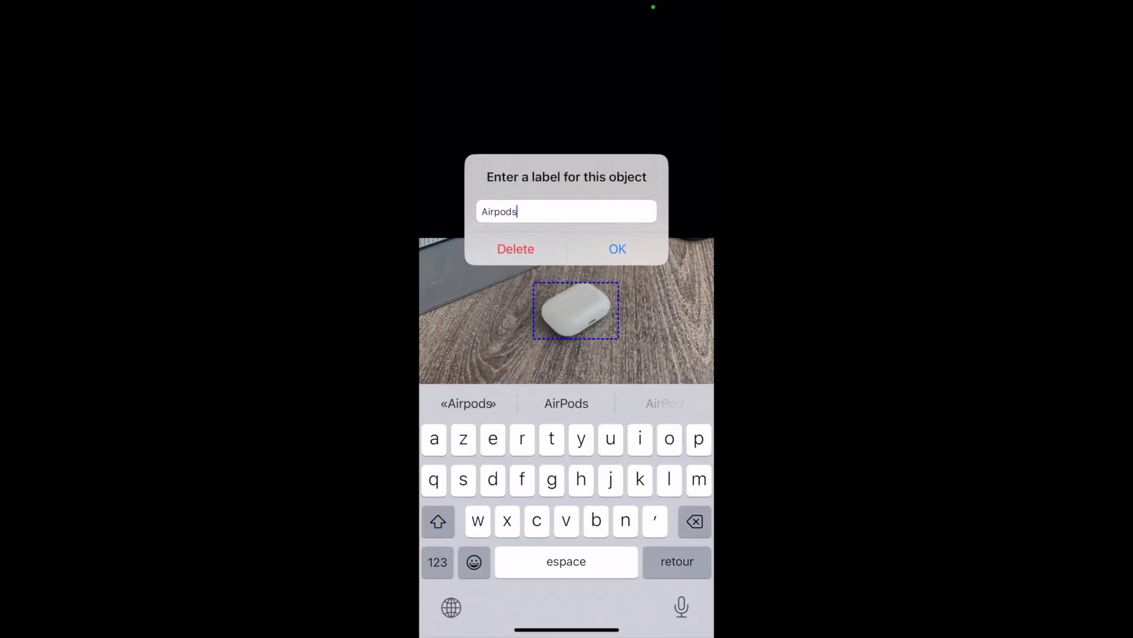
{"action": "key", "text": "Return"}
{"action": "left_click", "coordinate": [682, 608]}
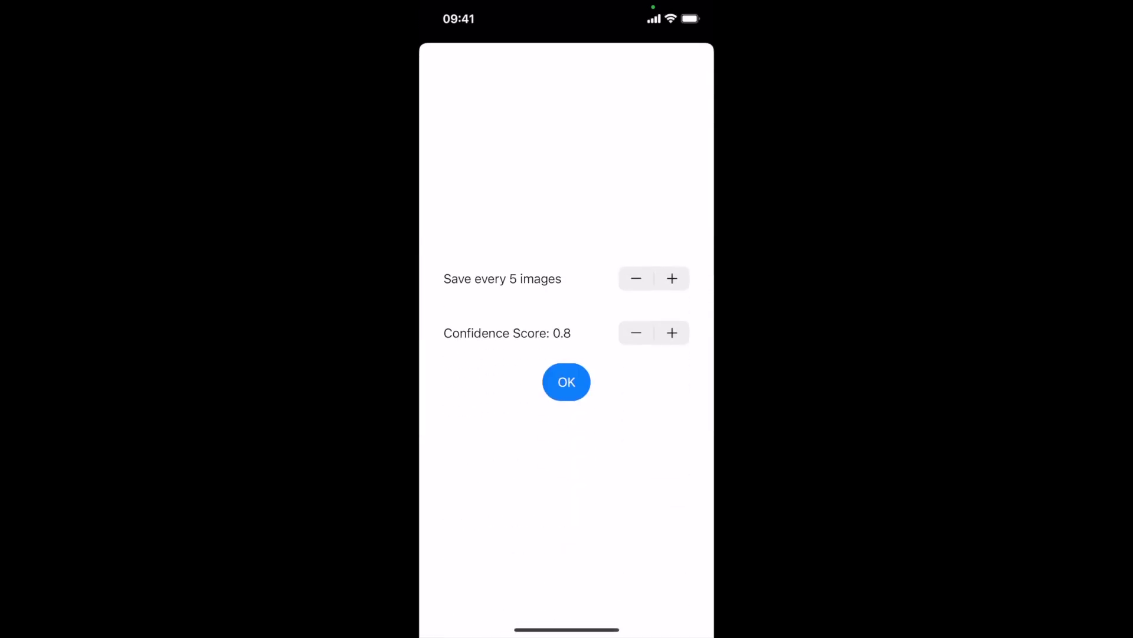
{"action": "left_click", "coordinate": [567, 381]}
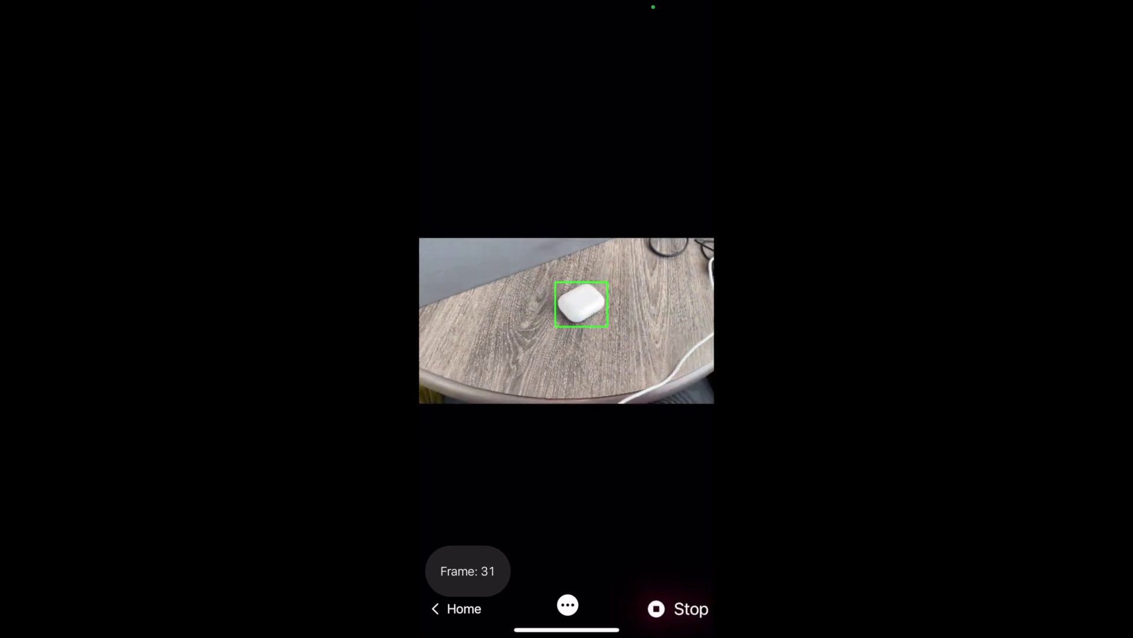
{"action": "left_click", "coordinate": [678, 608]}
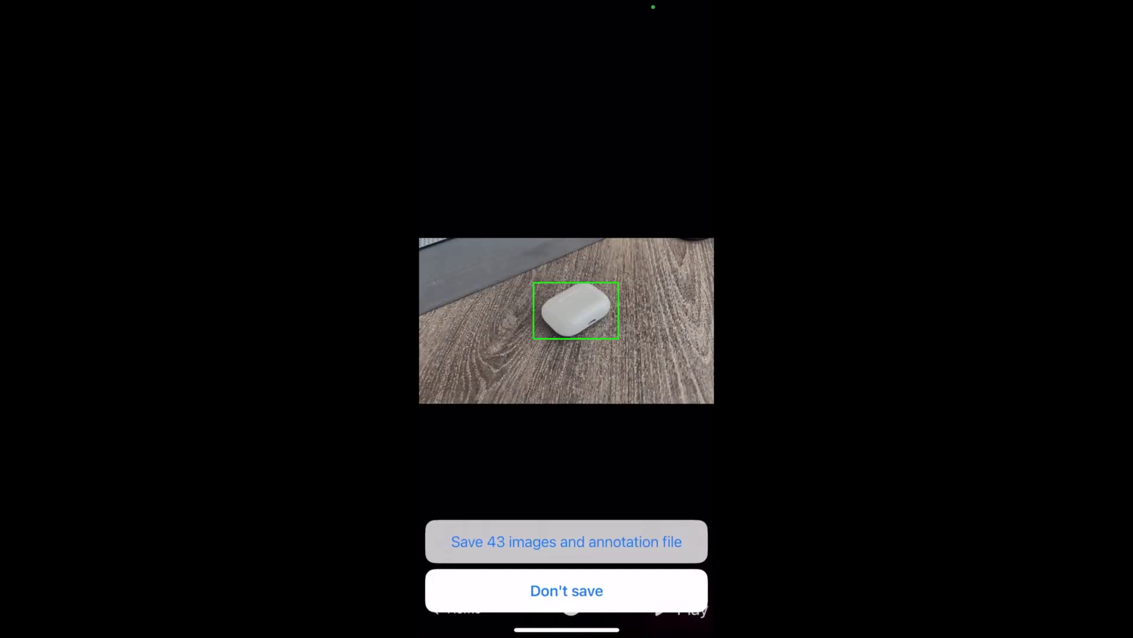
{"action": "left_click", "coordinate": [566, 540]}
{"action": "left_click", "coordinate": [567, 608]}
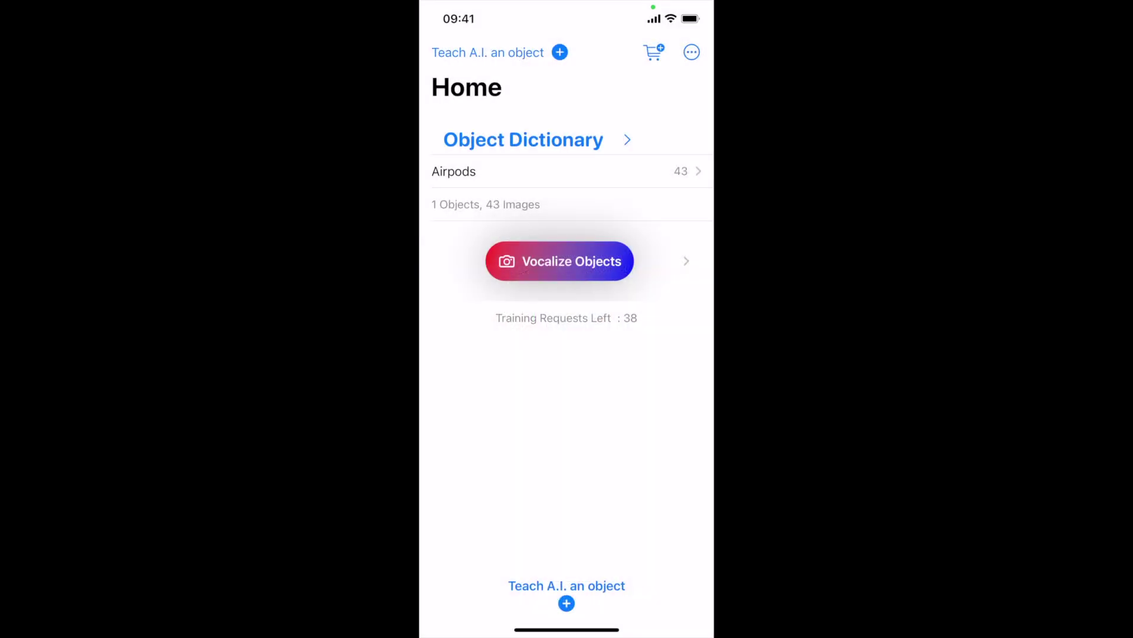
Step: Record a new camera video of the mouse to teach as an object
{"action": "left_click", "coordinate": [567, 604]}
{"action": "left_click", "coordinate": [566, 555]}
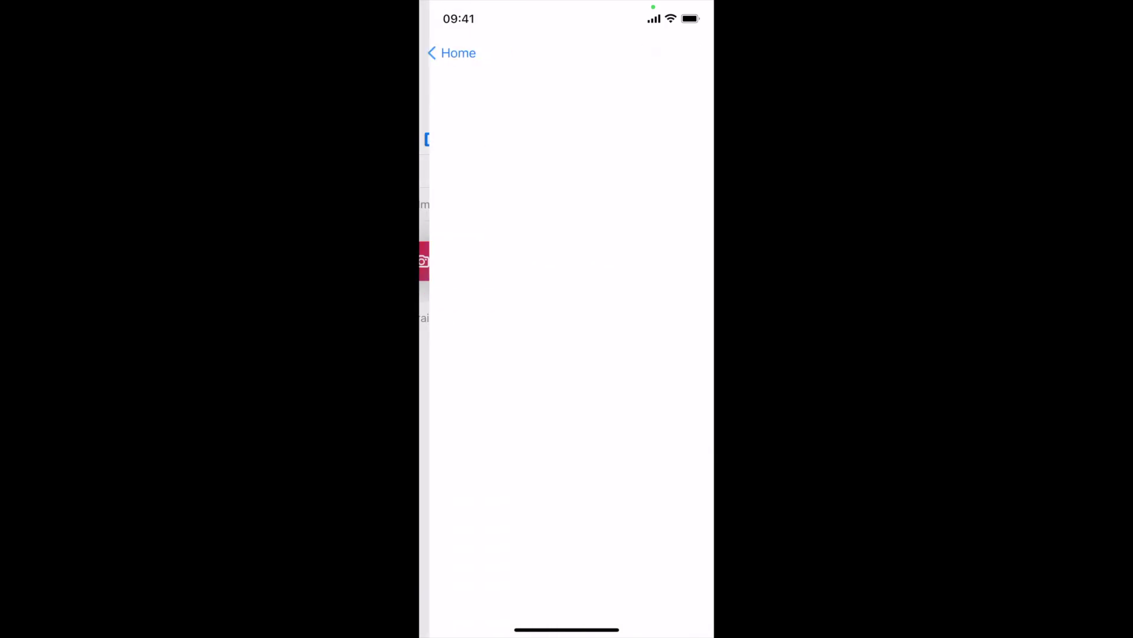
{"action": "left_click", "coordinate": [595, 317]}
{"action": "left_click", "coordinate": [568, 554]}
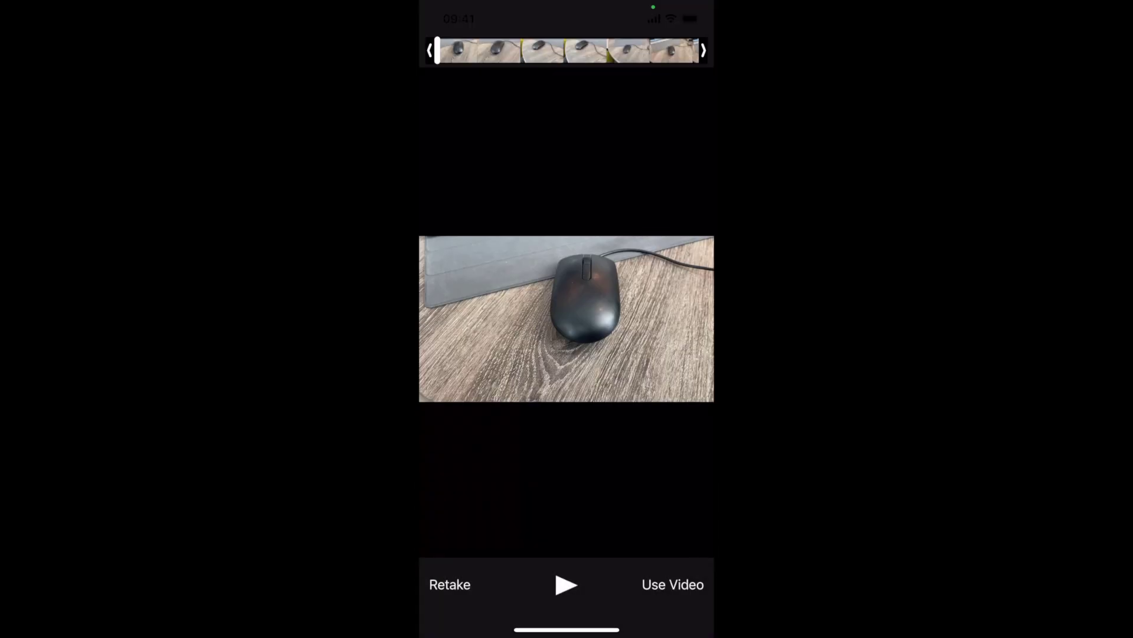
{"action": "left_click", "coordinate": [673, 584]}
Step: Box the mouse, label it mouse, track it and save 27 annotated images
{"action": "left_click_drag", "start_coordinate": [548, 247], "coordinate": [624, 347]}
{"action": "type", "text": "mo"}
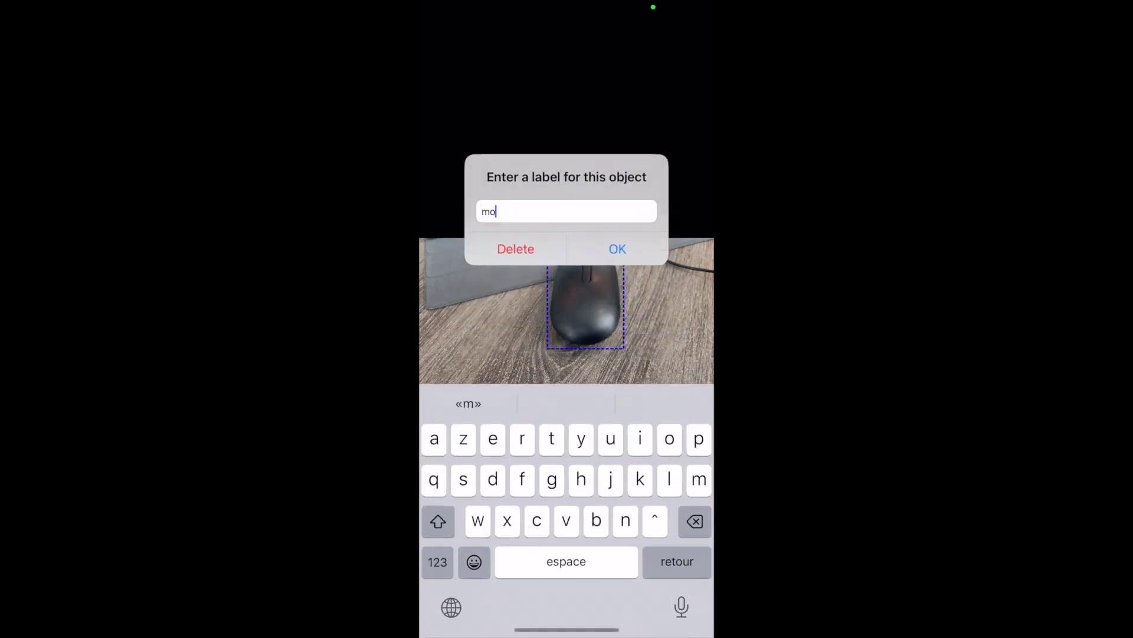
{"action": "type", "text": "use"}
{"action": "key", "text": "Return"}
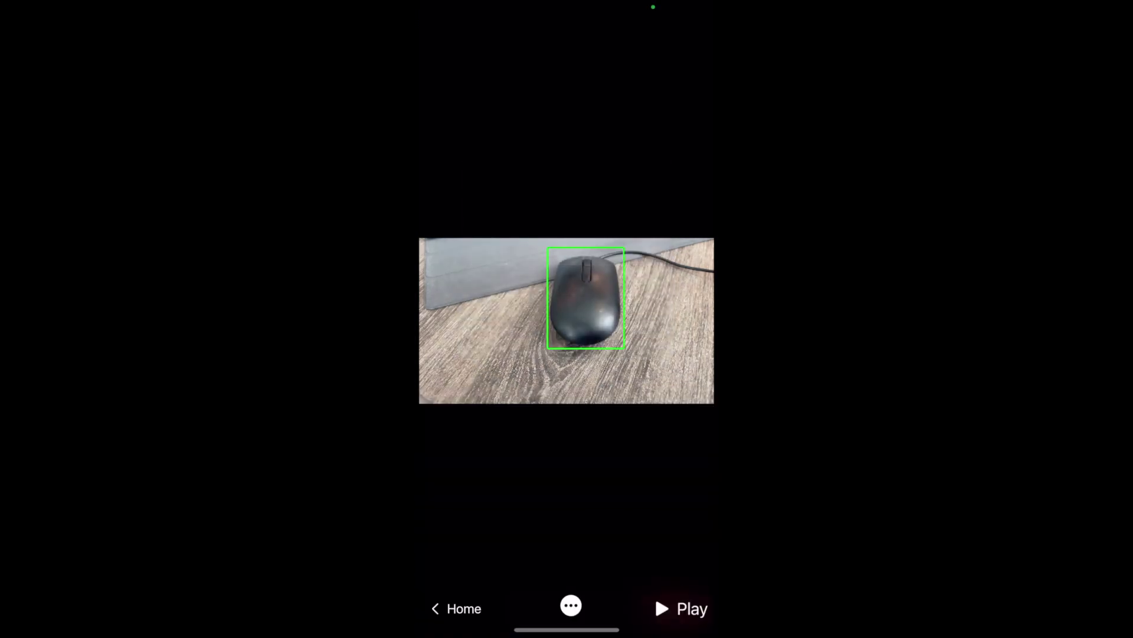
{"action": "left_click", "coordinate": [682, 608]}
{"action": "left_click", "coordinate": [567, 380]}
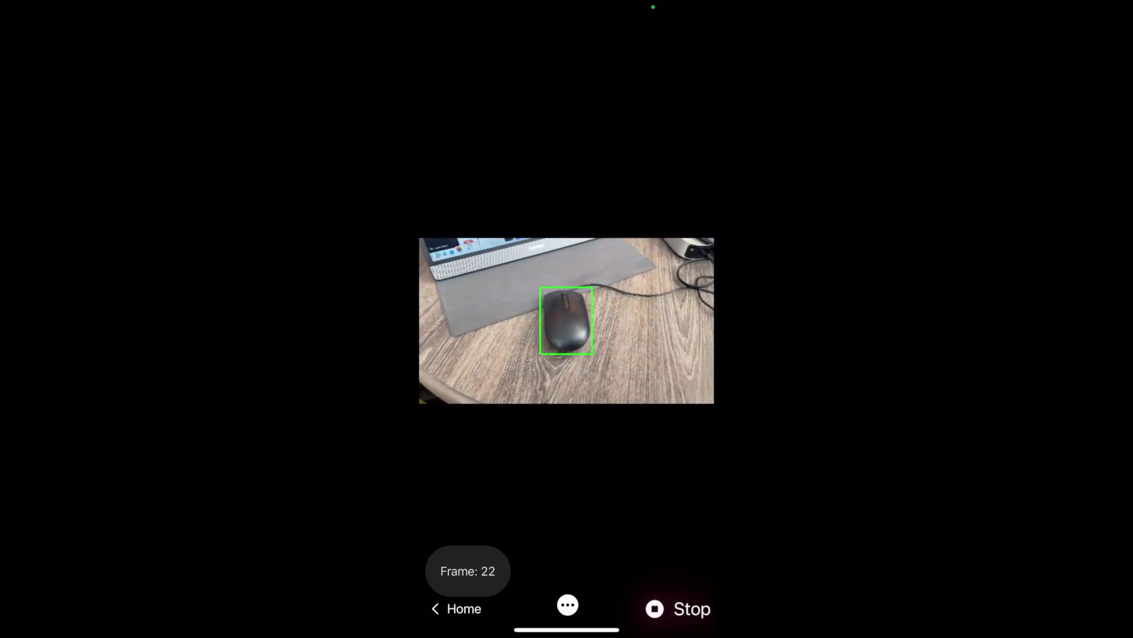
{"action": "left_click", "coordinate": [681, 608]}
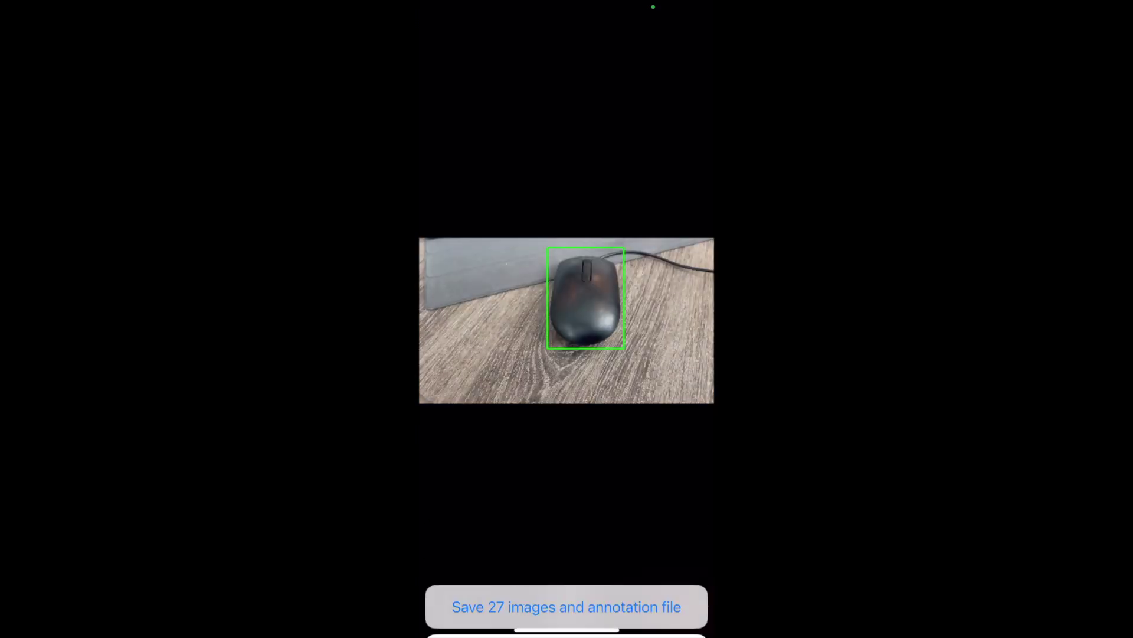
{"action": "left_click", "coordinate": [567, 606]}
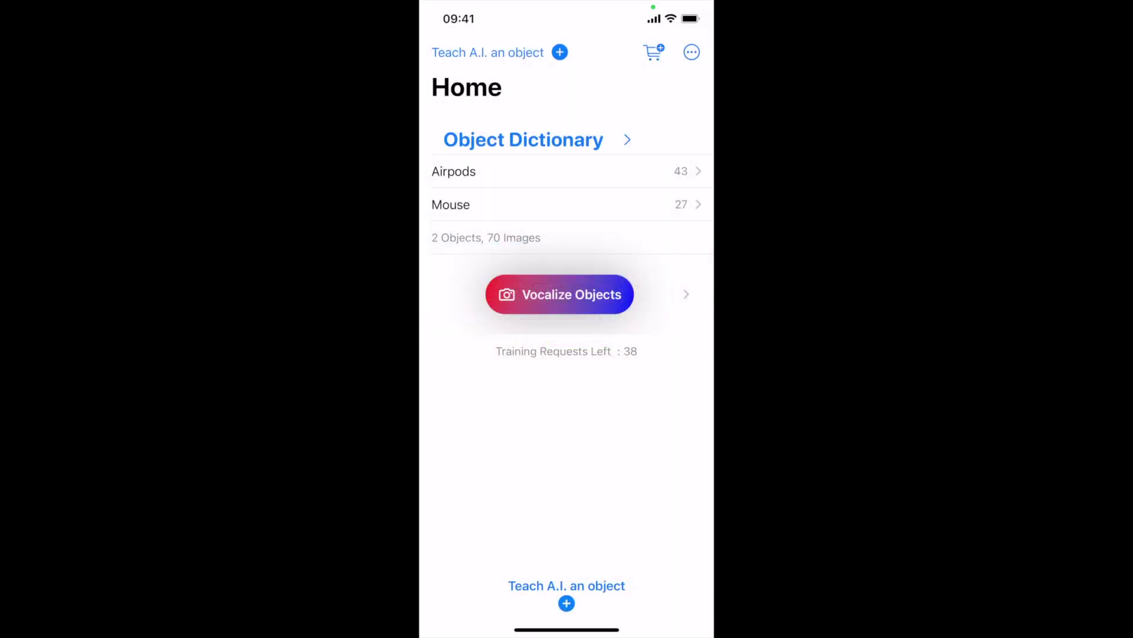
{"action": "left_click", "coordinate": [687, 294]}
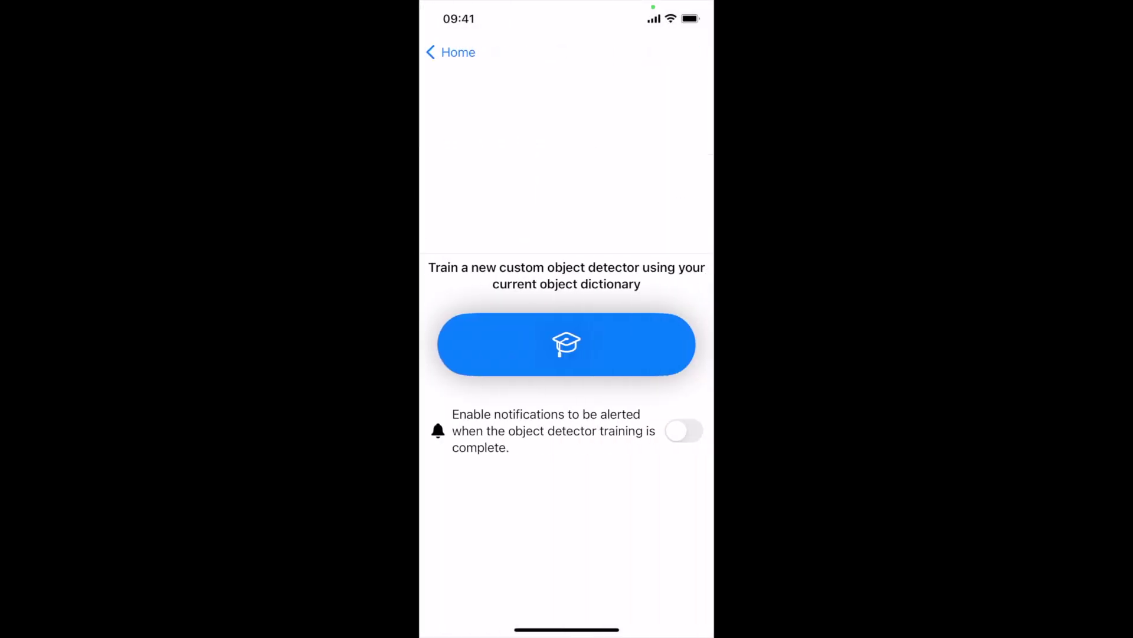
Step: Switch on notifications for when custom detector training completes
{"action": "left_click", "coordinate": [684, 424]}
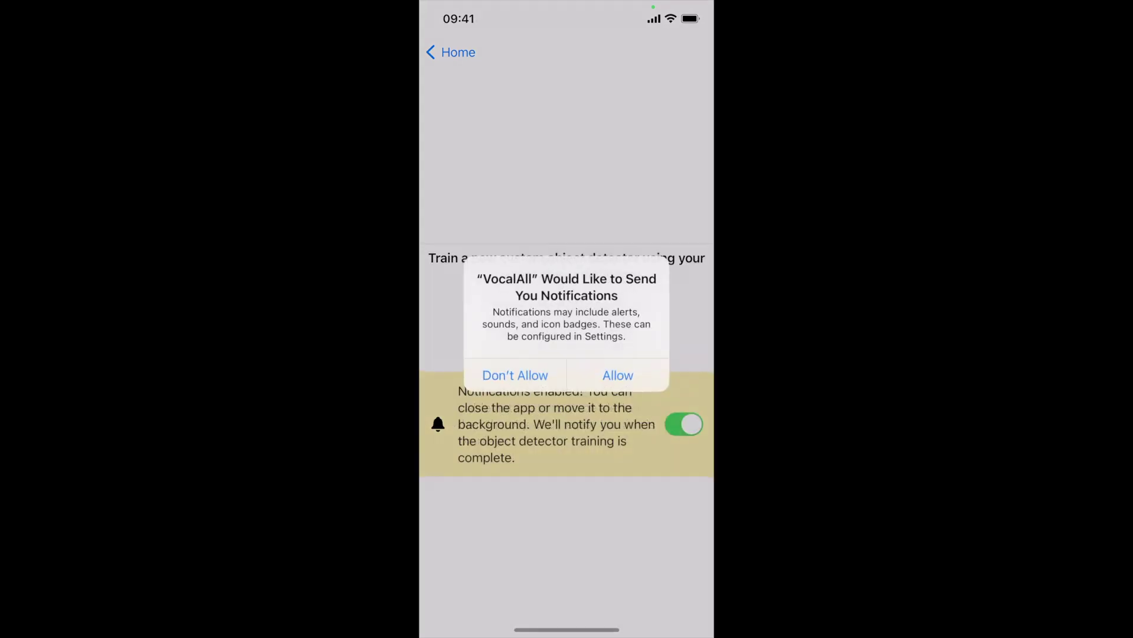